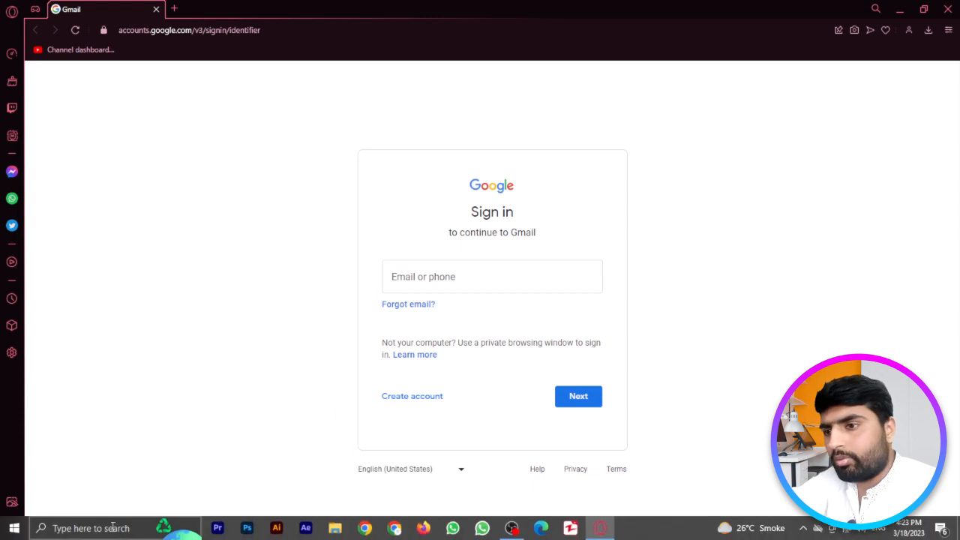
- Under Create account, choose 'For work or my business' to begin a new Google account
mouse_move(98, 528)
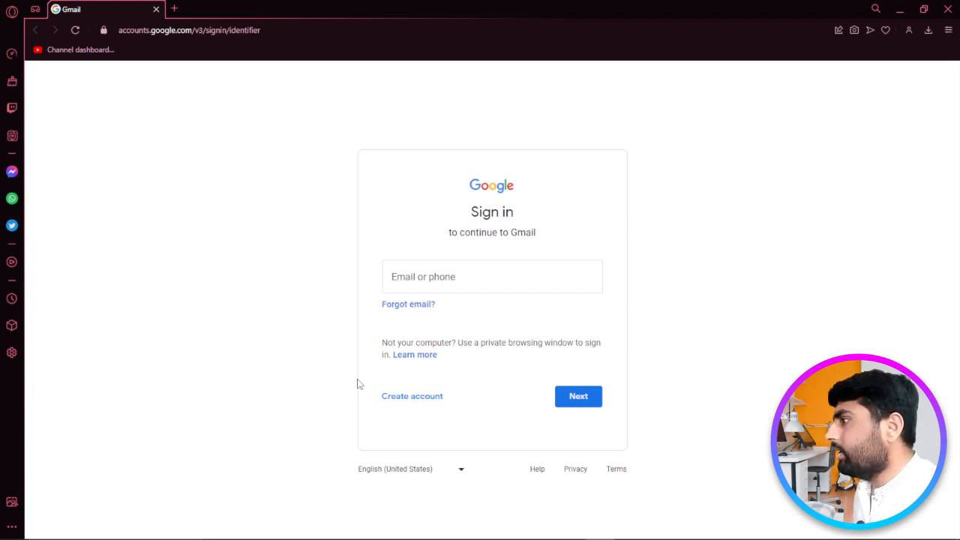
click(413, 396)
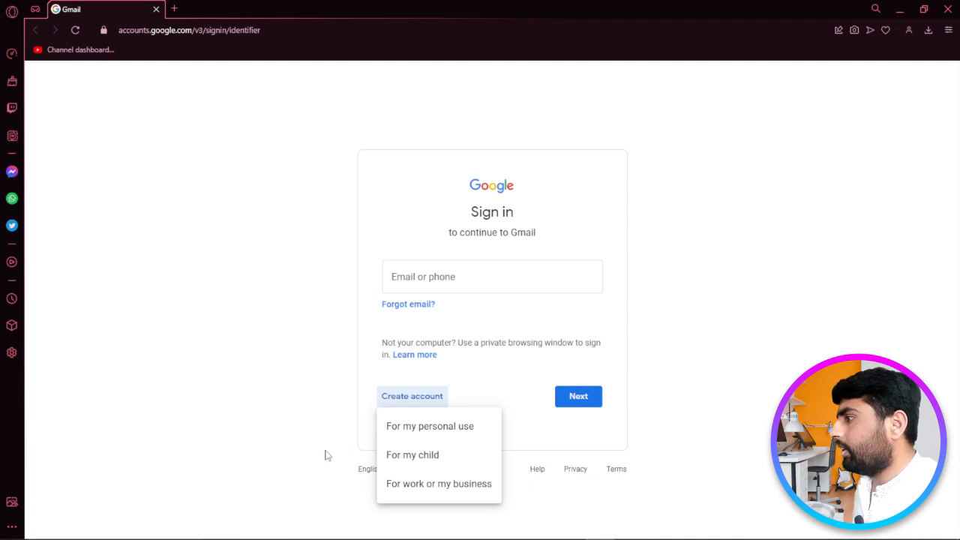
click(443, 487)
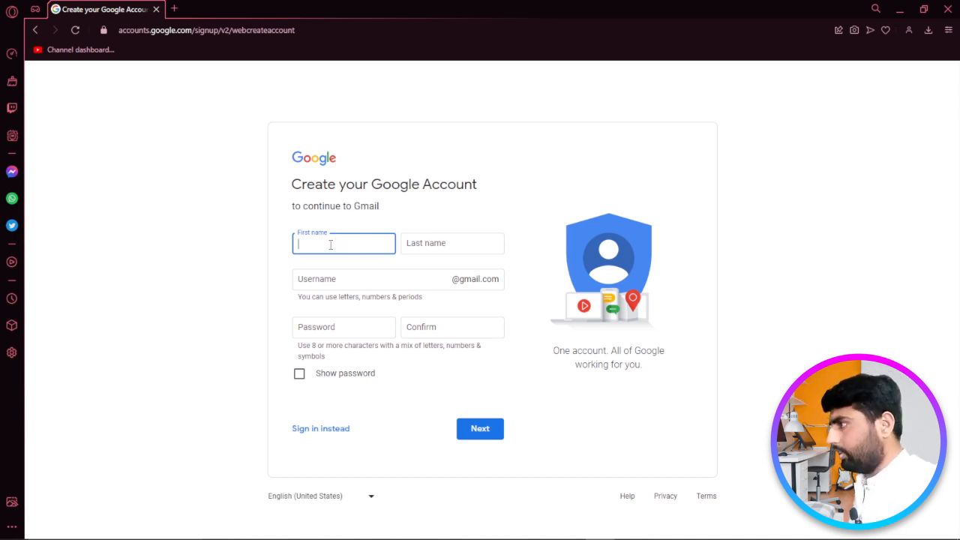
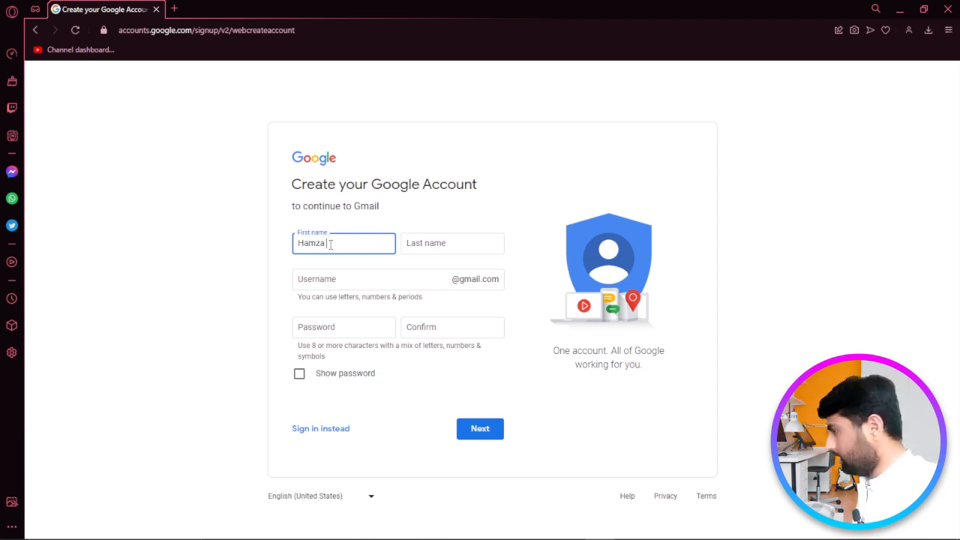
- Enter the account holder's first and last name and a first-choice username
key(Tab)
key(Tab)
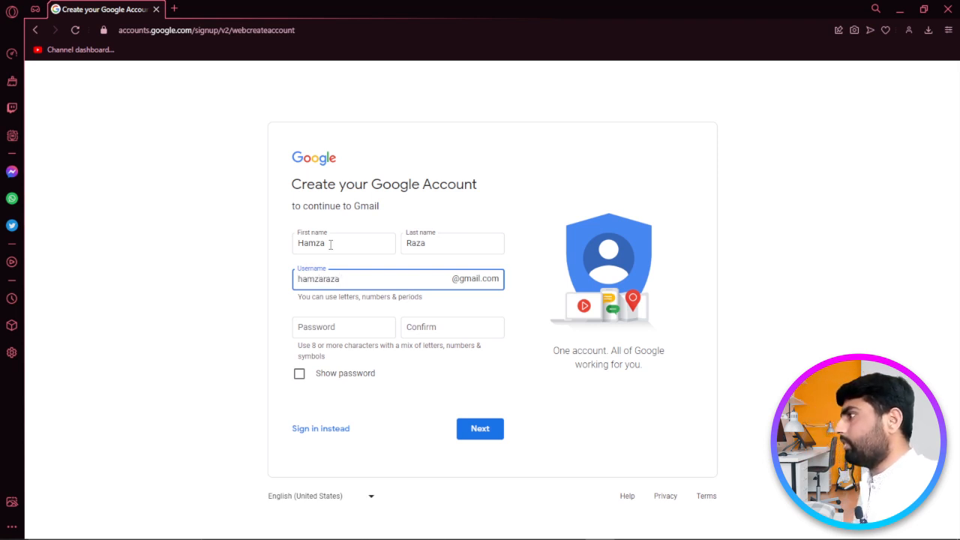
click(265, 308)
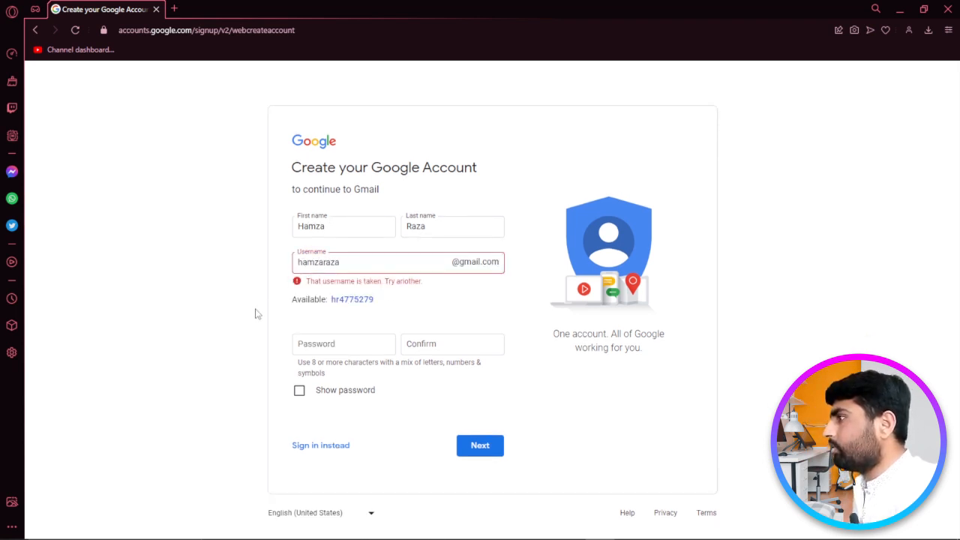
- Adopt the suggested available username, enter the account password, and continue
click(351, 260)
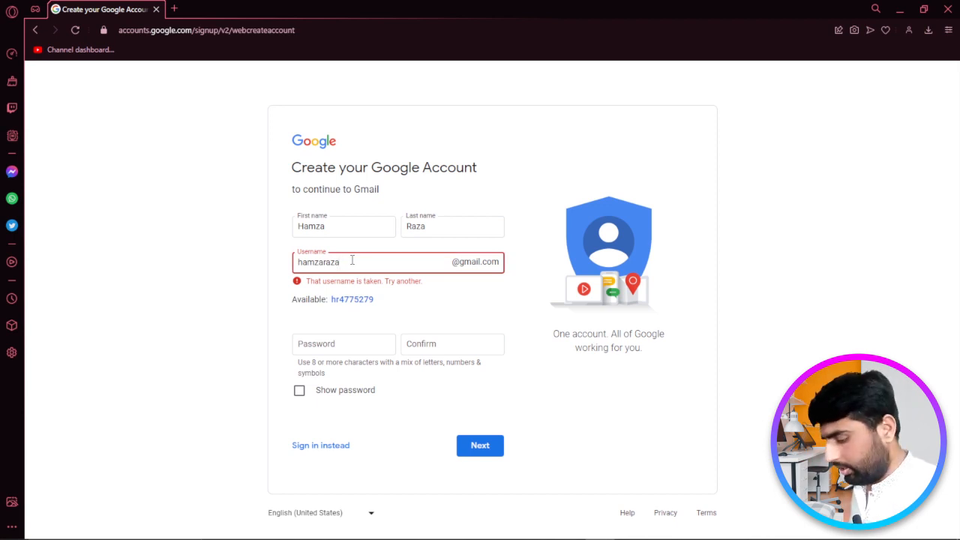
text(25)
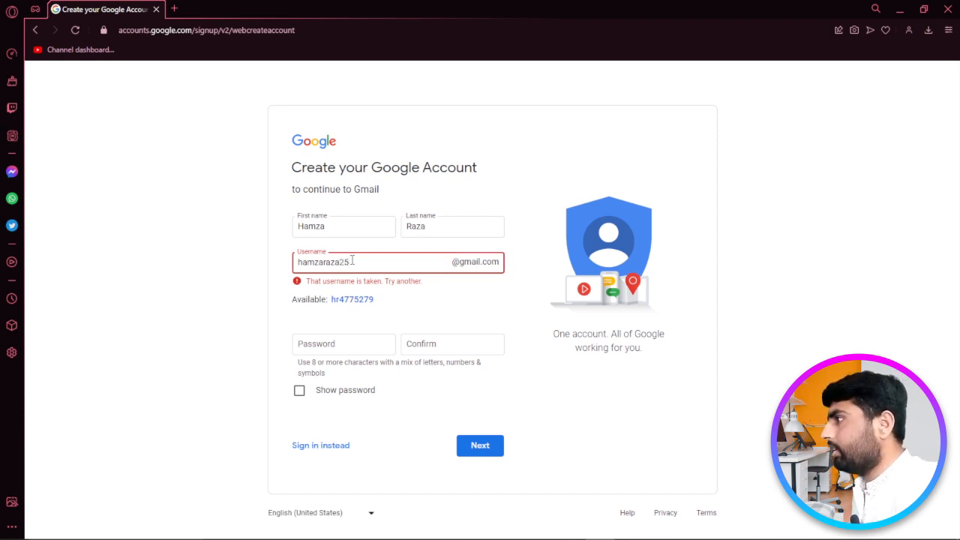
click(233, 319)
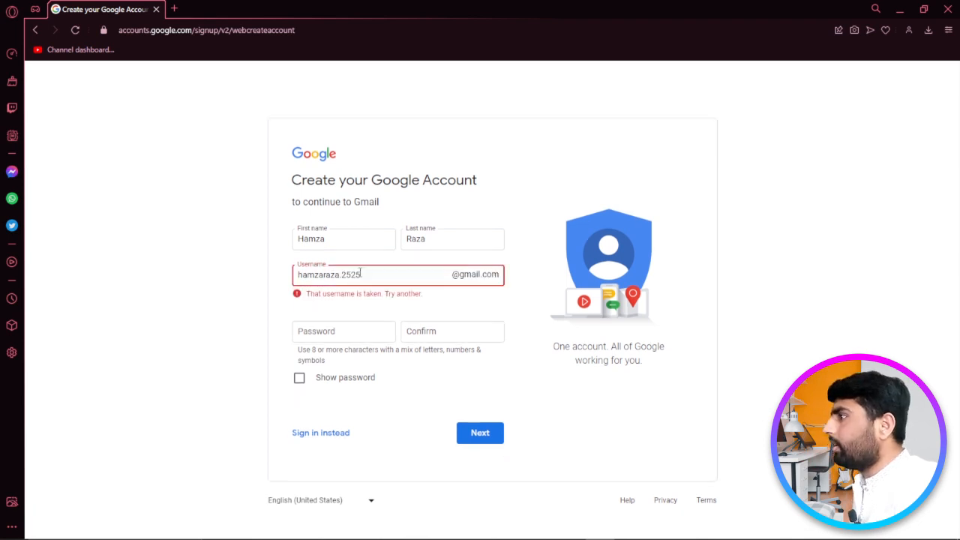
click(257, 328)
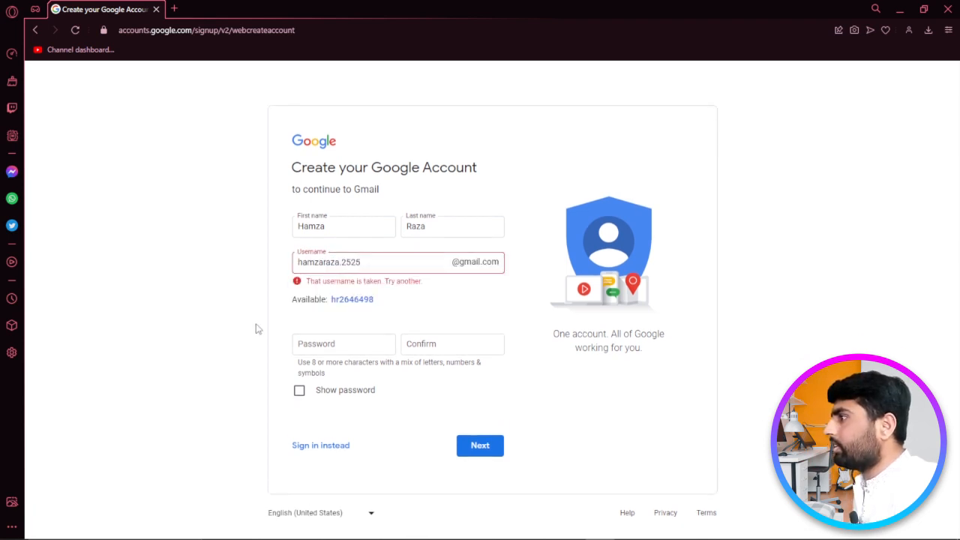
click(351, 300)
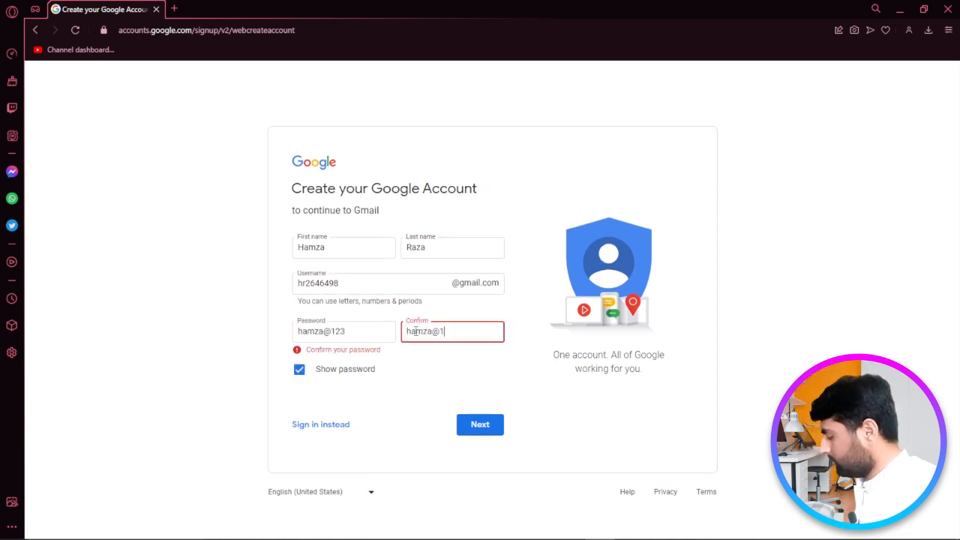
text(3)
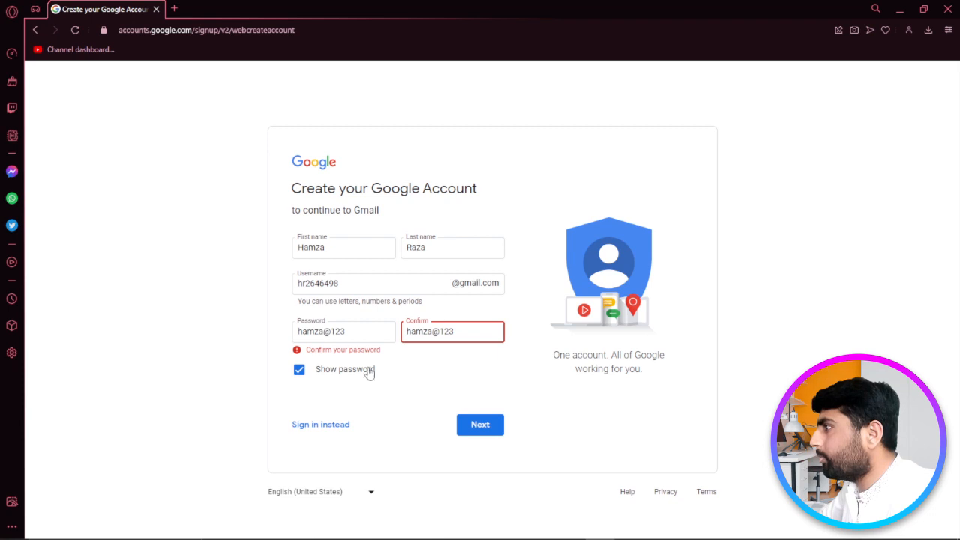
click(484, 426)
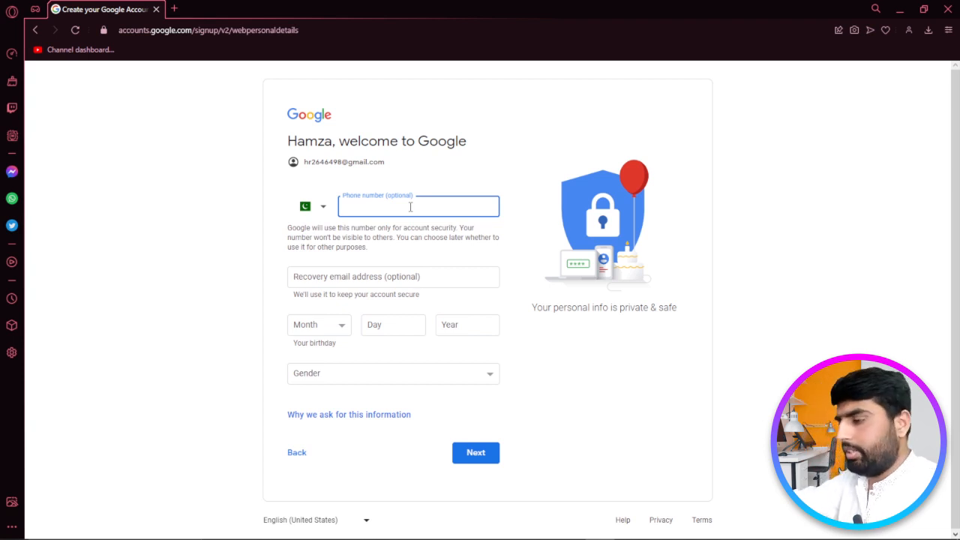
- Enter birthday January 1, 1990 and gender Male, then continue to the privacy terms
click(342, 328)
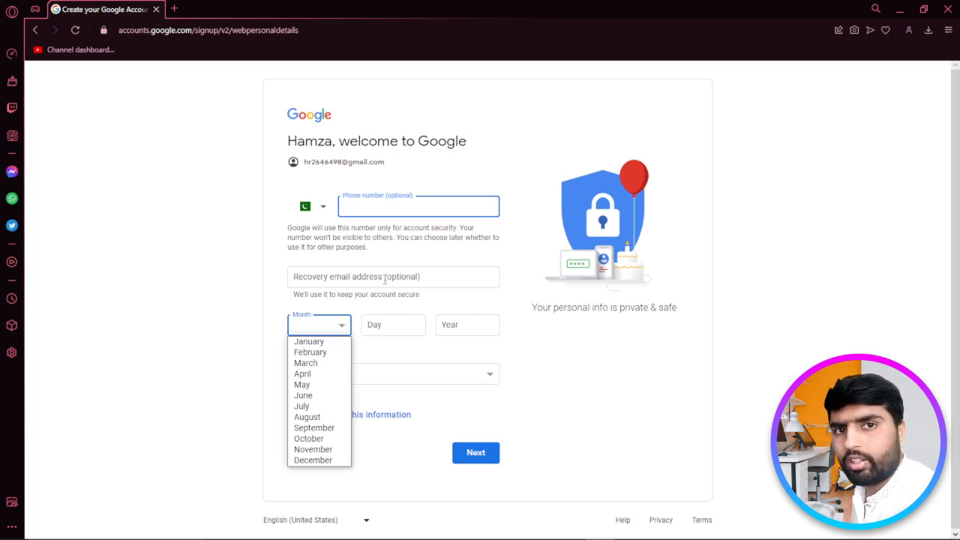
click(309, 341)
click(385, 324)
text(1)
click(455, 325)
text(1990)
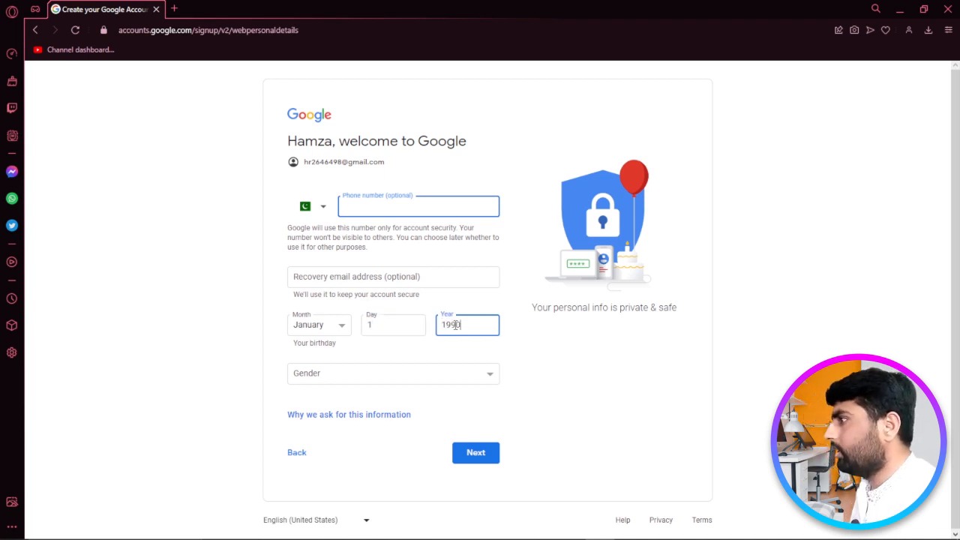
click(420, 373)
click(404, 398)
click(456, 452)
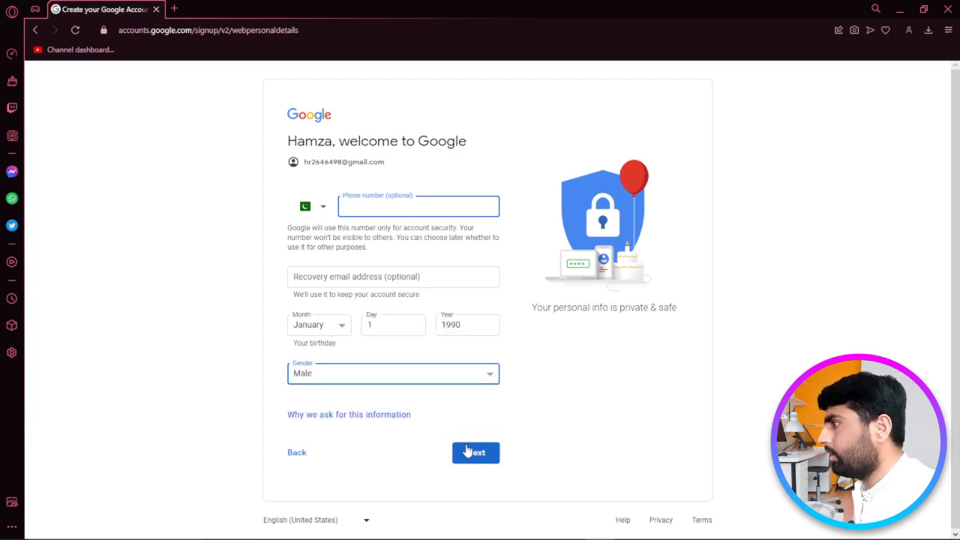
scroll(210, 332, down, 6)
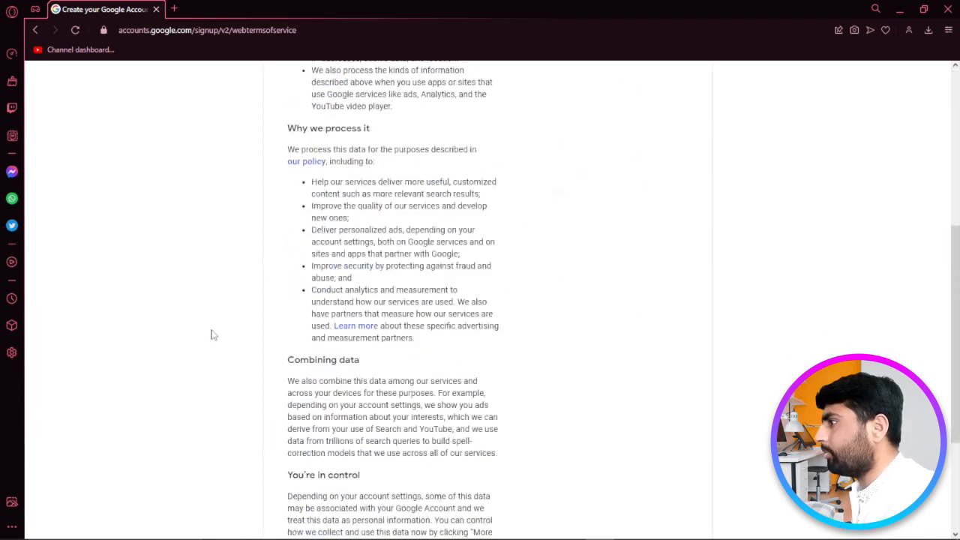
- Agree to the privacy and terms, then choose Not Now for business setup
click(447, 451)
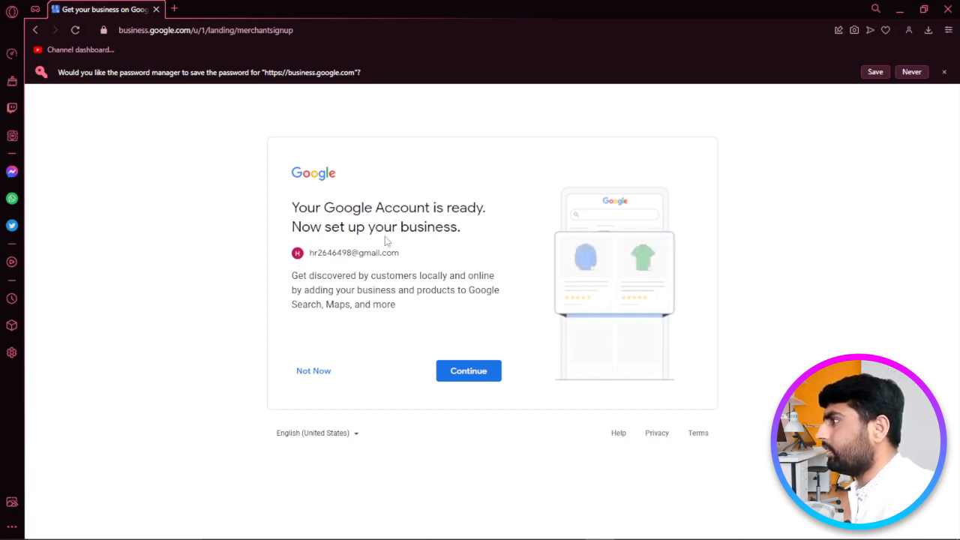
click(313, 370)
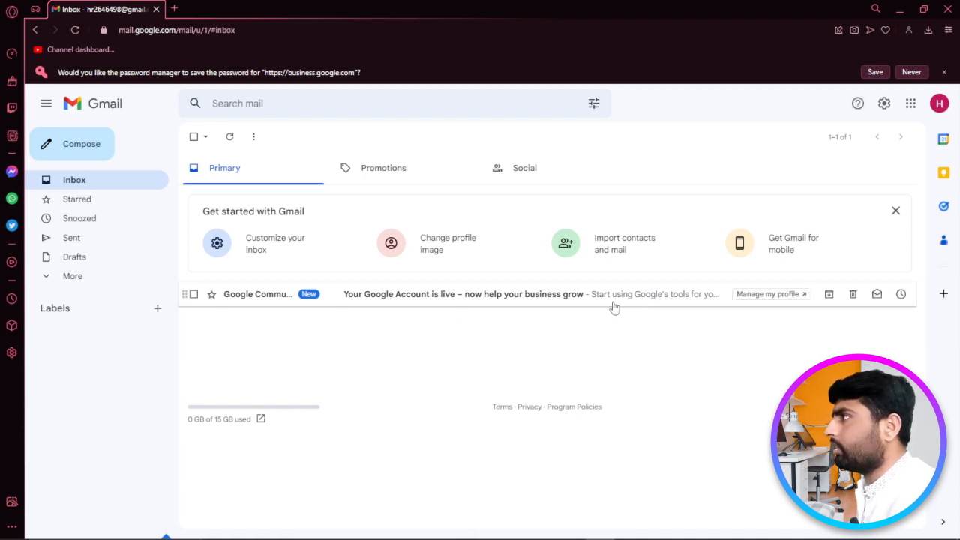
- Open a new browser tab to head from Gmail to YouTube
click(173, 10)
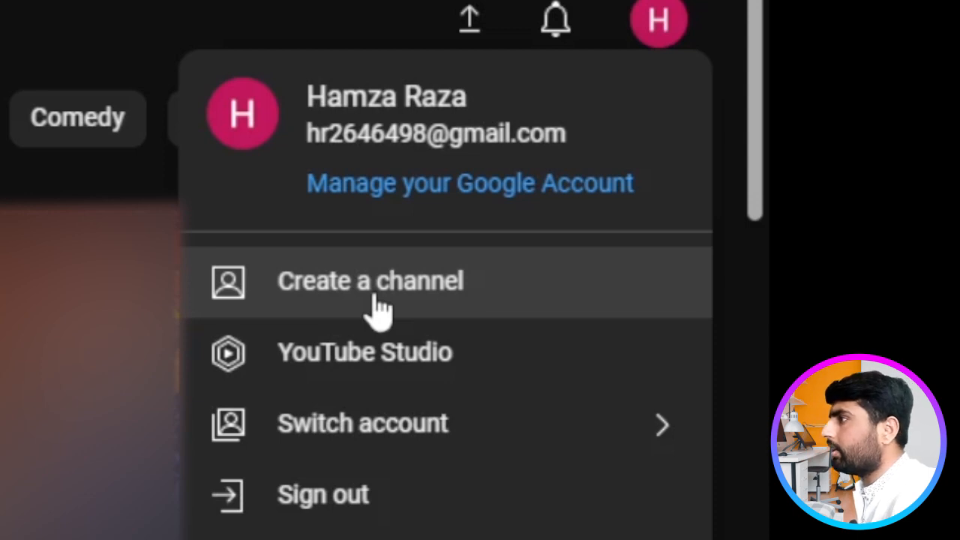
- Choose Create a channel and select the prefilled channel name text
click(379, 304)
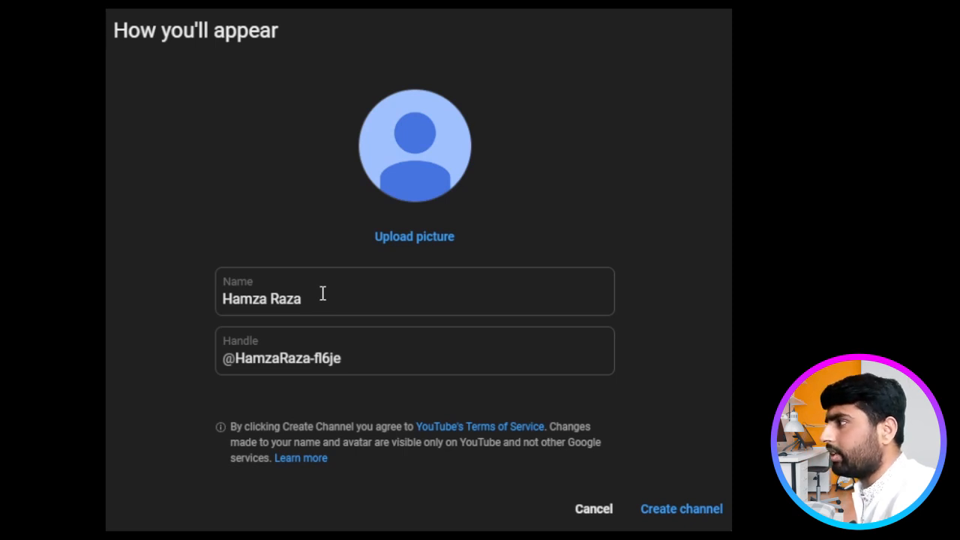
drag(310, 297, 237, 299)
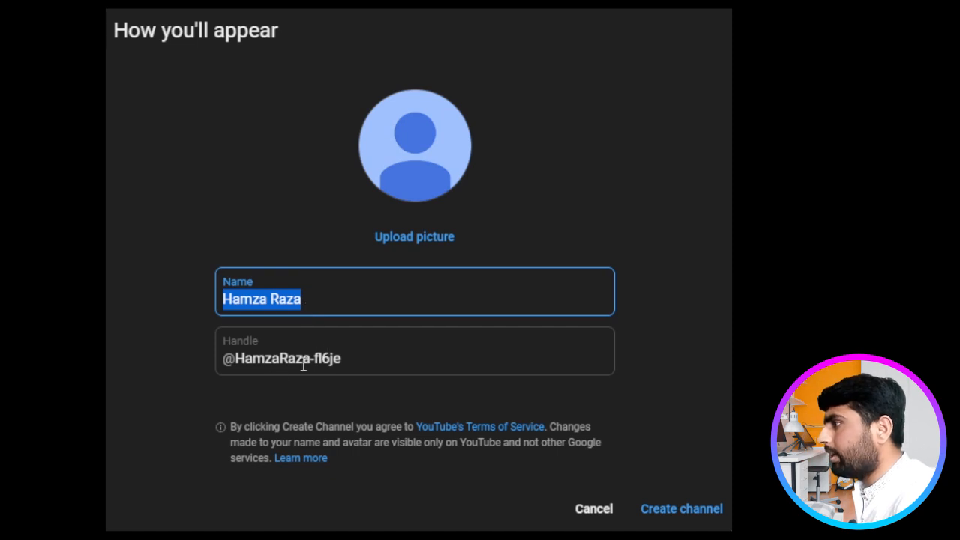
- Keep the prefilled name and generated handle and create the channel
click(354, 356)
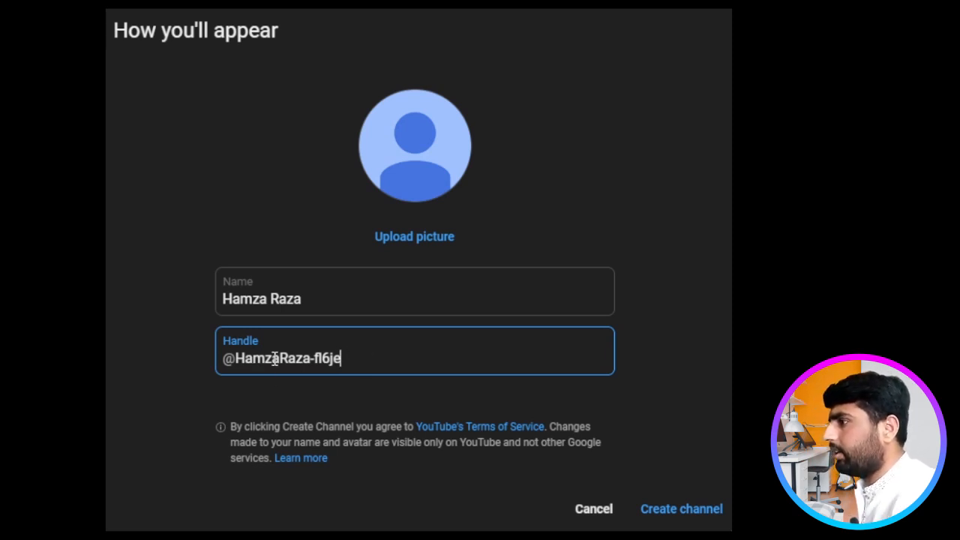
click(671, 511)
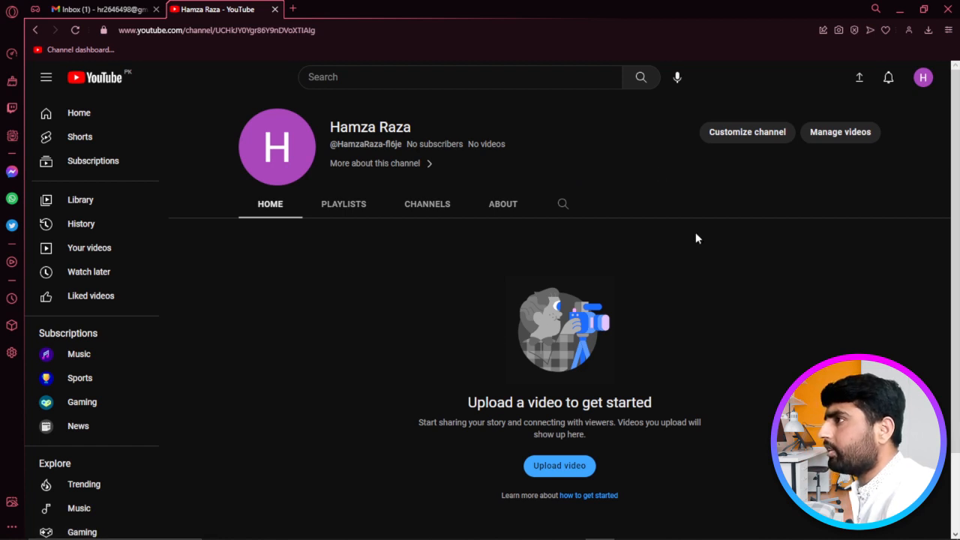
- Open Customize channel from the new channel page into YouTube Studio
click(745, 132)
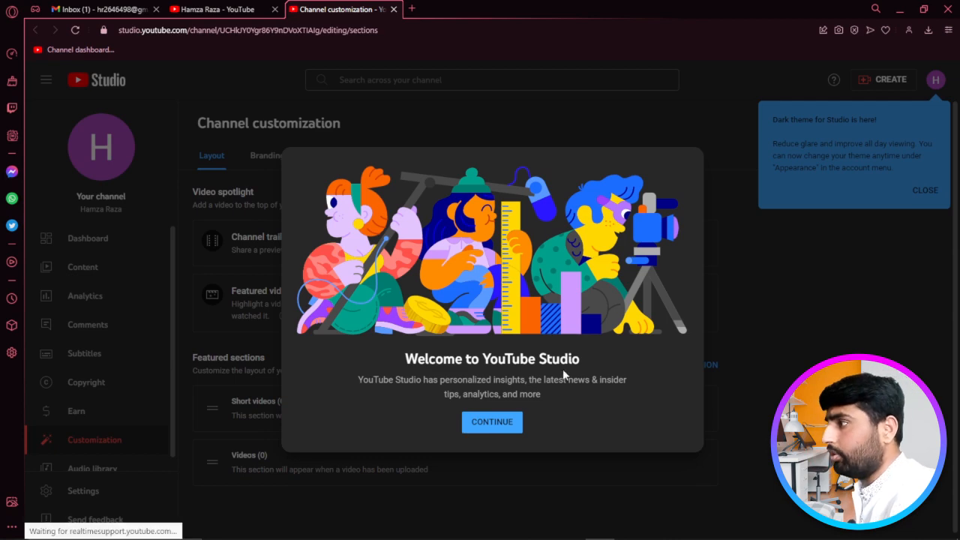
- Close the Studio welcome and review the Basic info name, handle and description fields
click(496, 424)
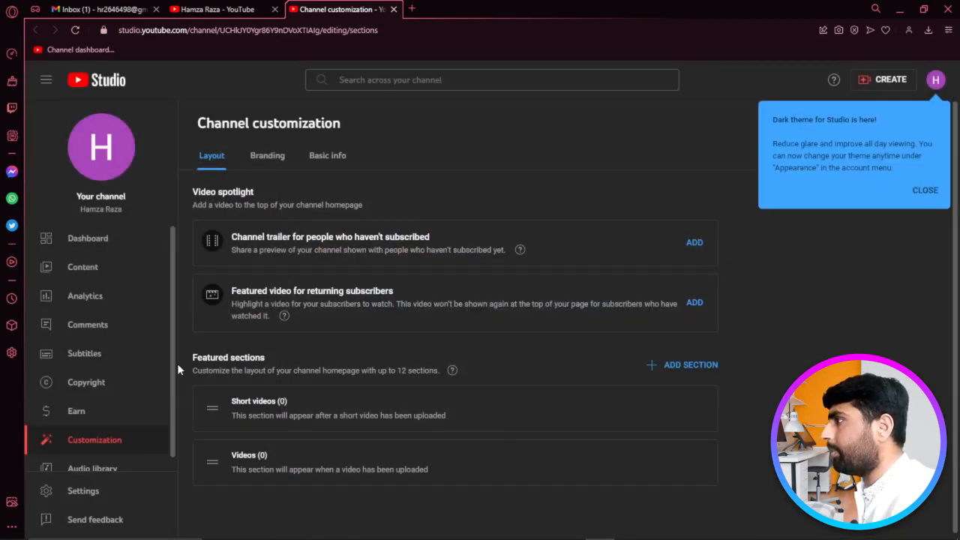
click(330, 156)
click(279, 248)
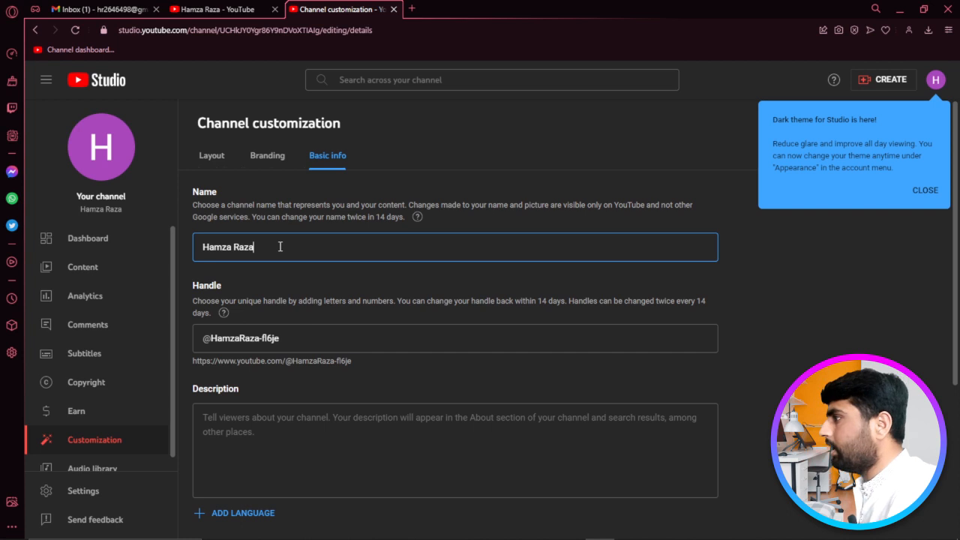
click(293, 341)
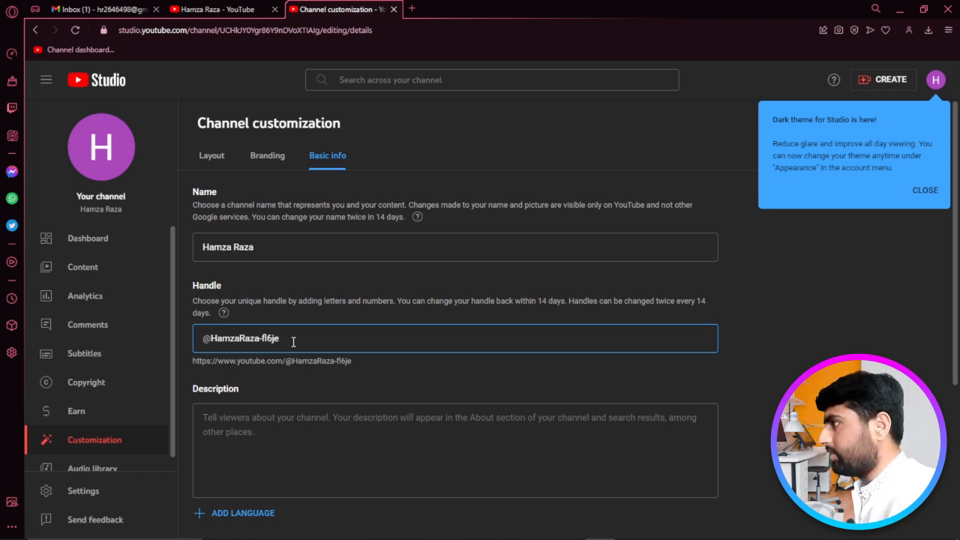
click(287, 433)
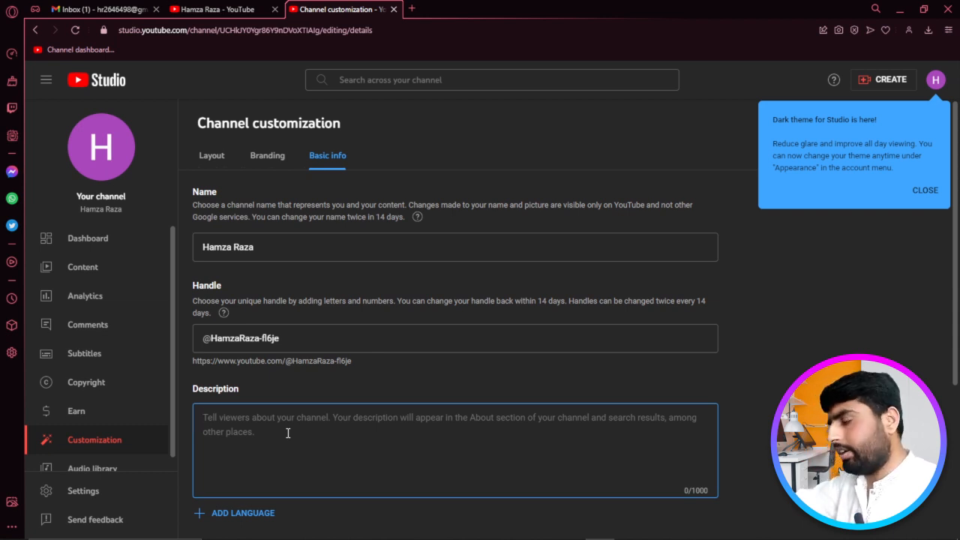
scroll(389, 395, down, 3)
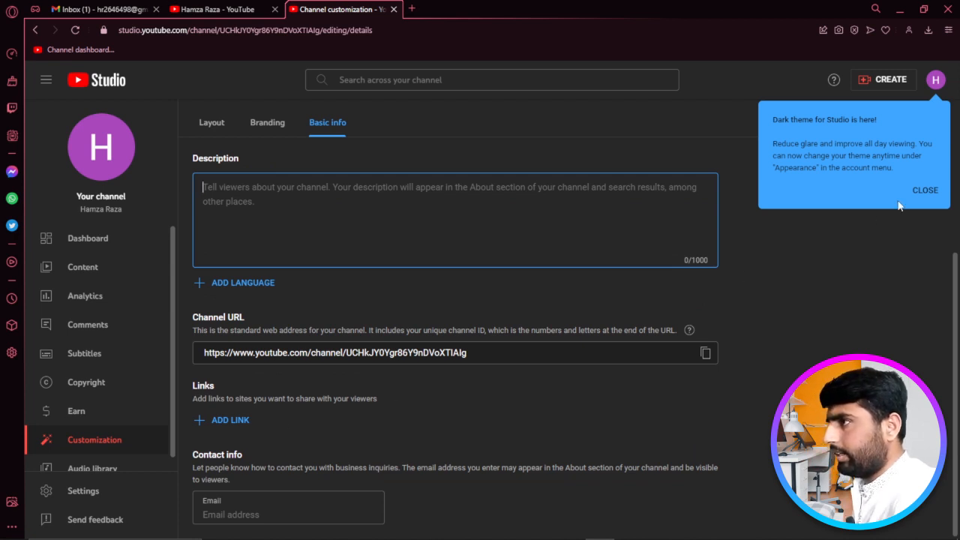
- Close the Dark theme and Playlists popups and select the contact Email field
click(923, 190)
click(335, 278)
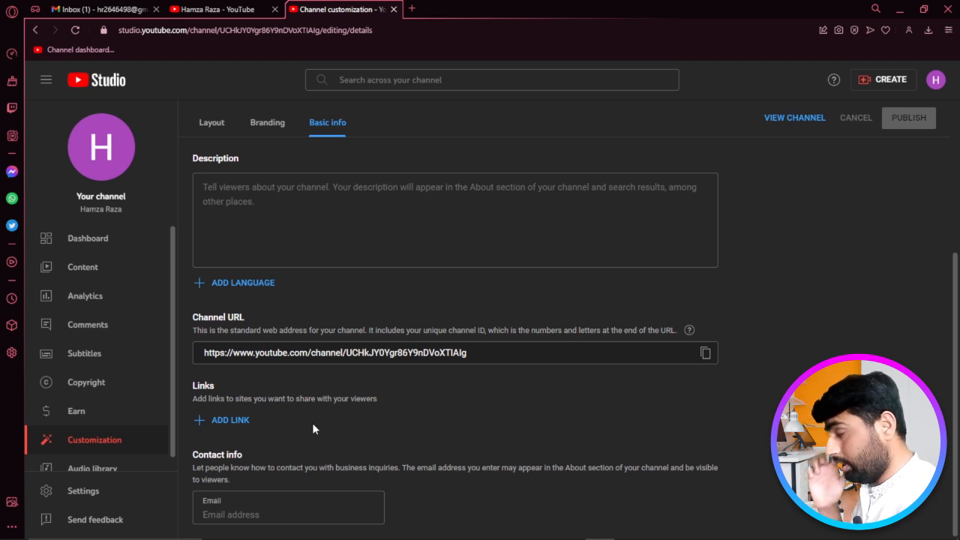
click(239, 512)
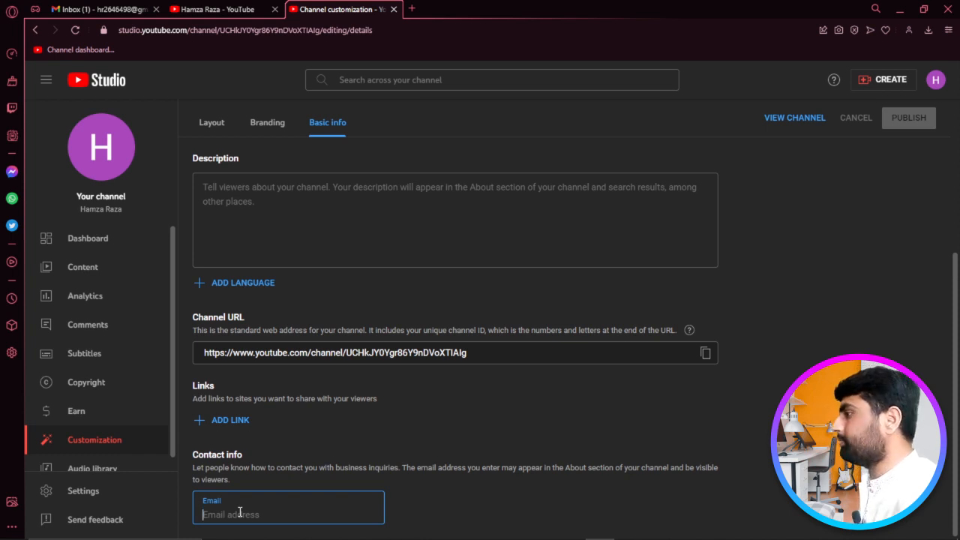
- Open the Branding tab and review the picture, banner (2048 x 1152) and watermark sections
click(263, 132)
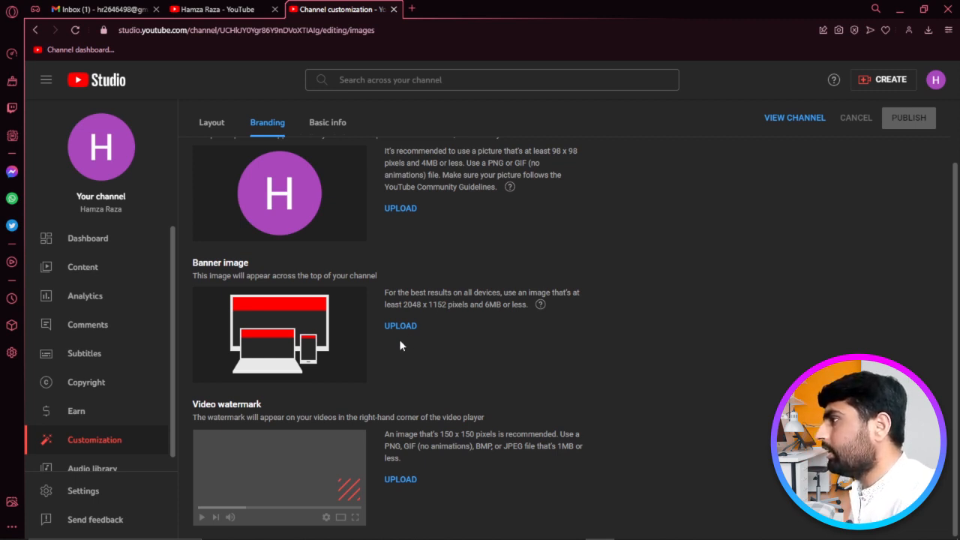
drag(402, 304, 456, 309)
click(453, 324)
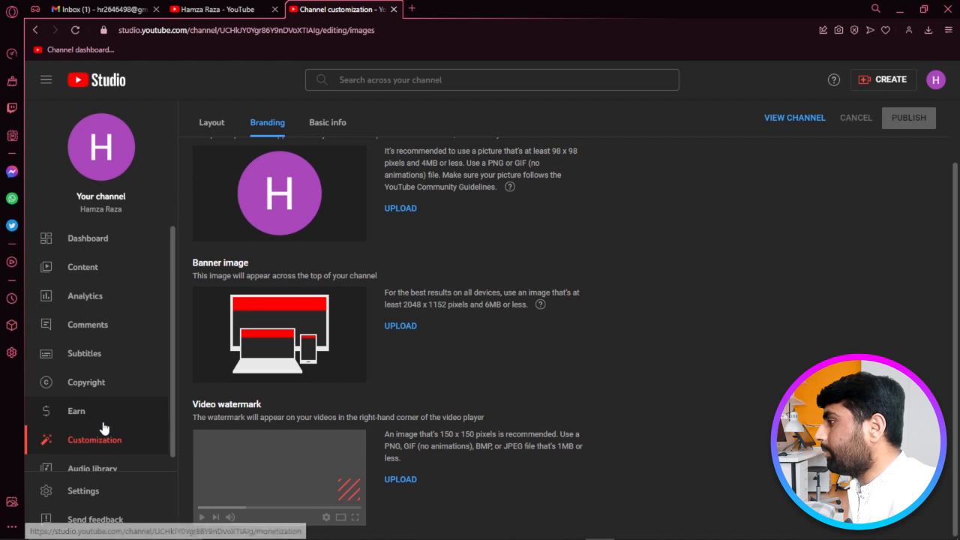
- Go through Settings, Channel and Advanced settings to the Feature eligibility tab
click(75, 491)
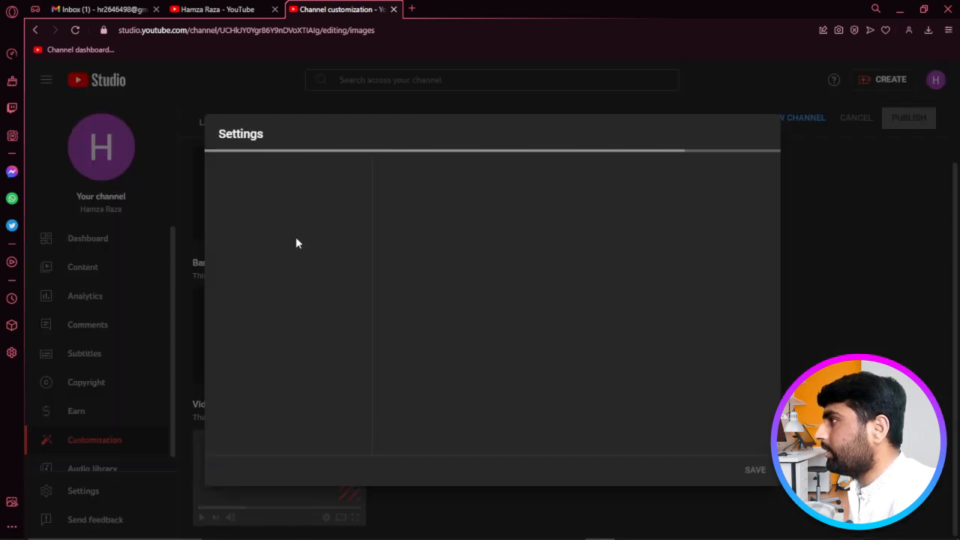
click(276, 208)
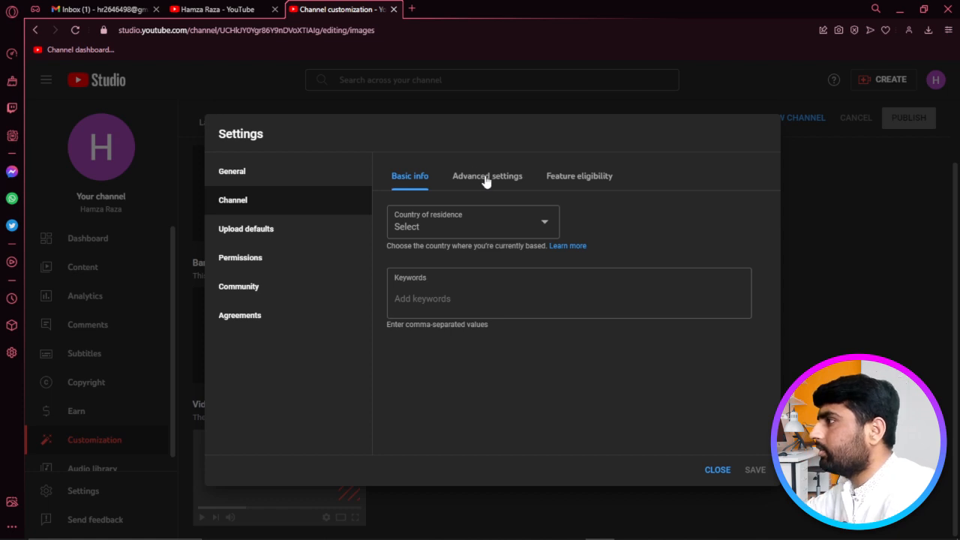
click(485, 180)
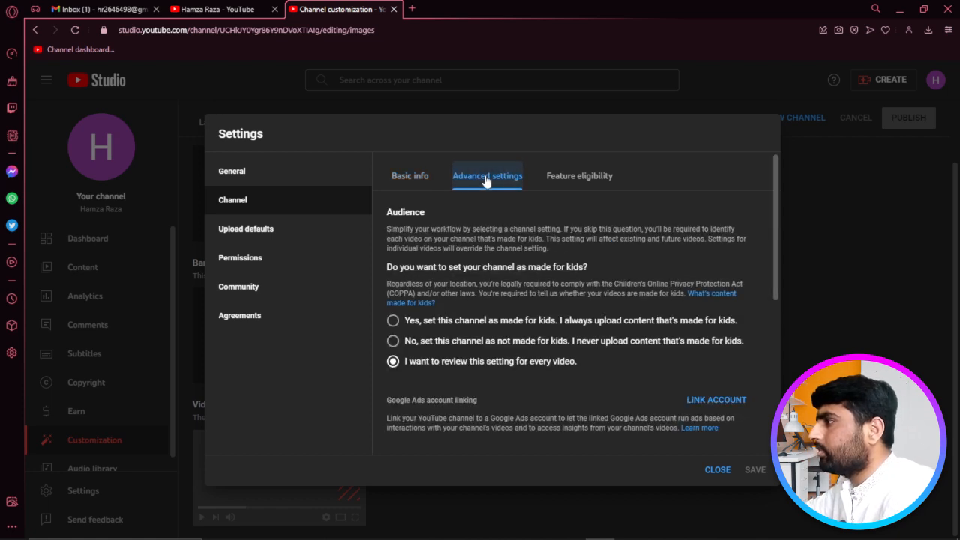
click(577, 178)
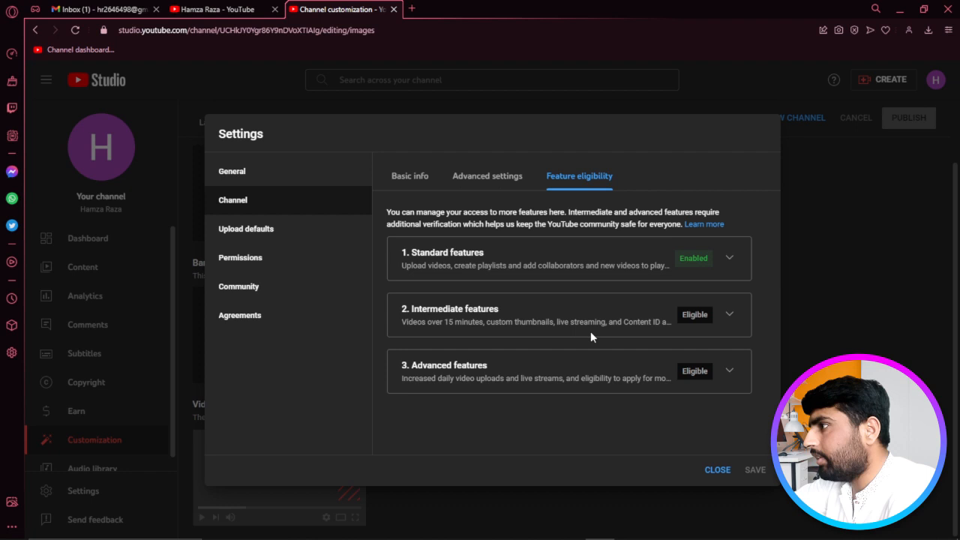
- Expand and read the requirements for intermediate features
click(725, 316)
scroll(711, 329, down, 1)
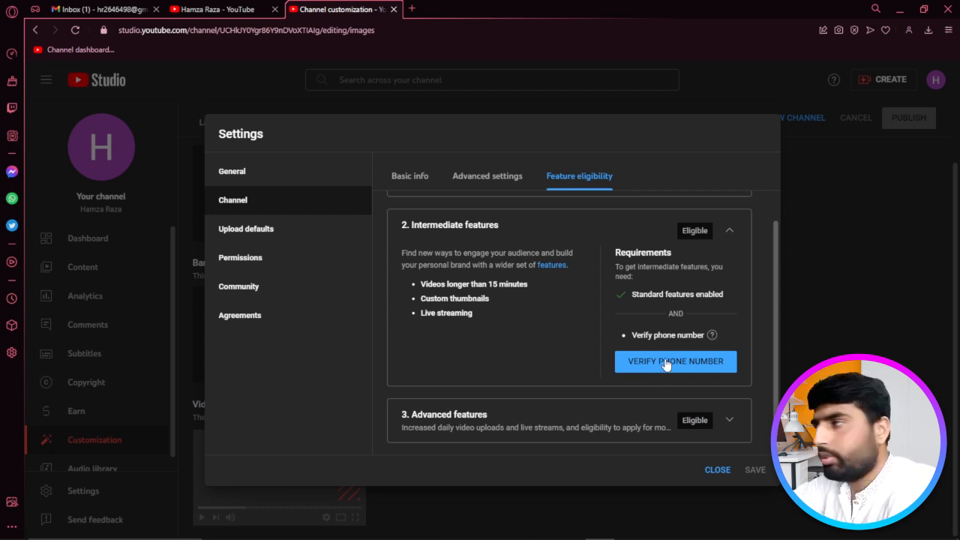
scroll(668, 316, up, 2)
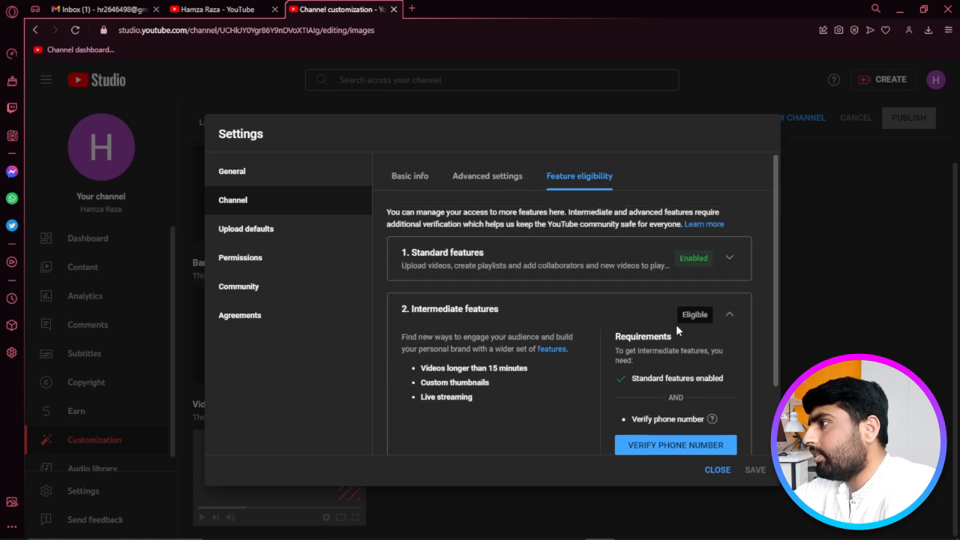
scroll(585, 345, down, 2)
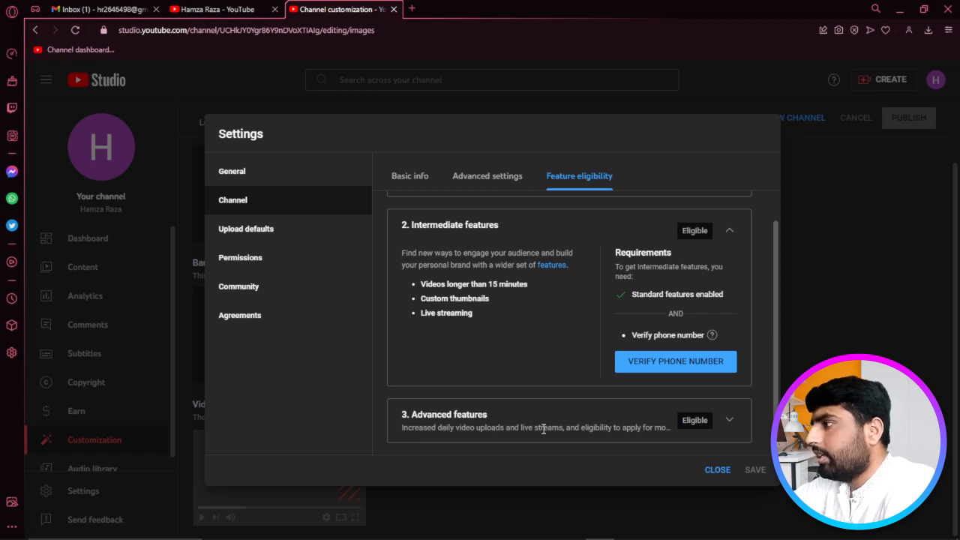
- Expand and read the advanced features requirements, then close the settings dialog
click(728, 420)
scroll(579, 341, down, 2)
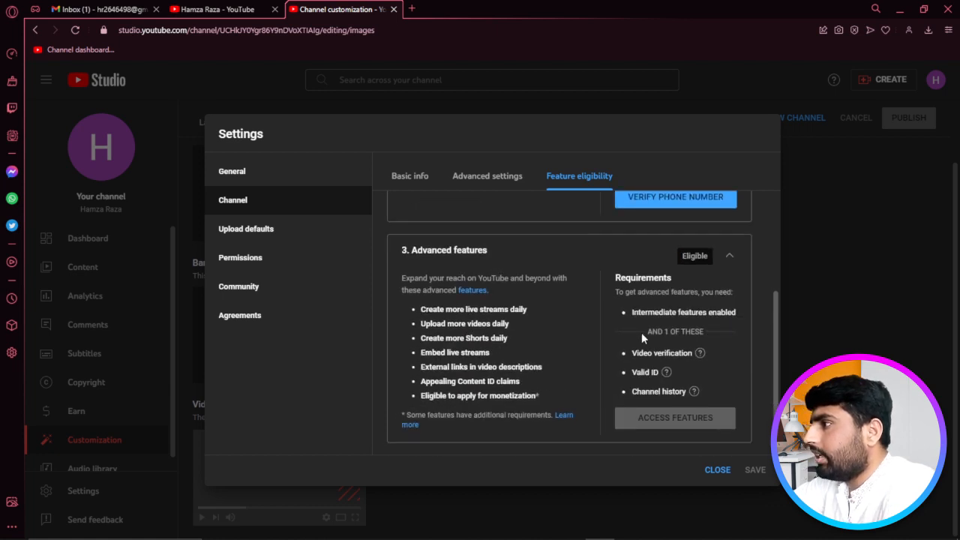
scroll(549, 318, up, 3)
scroll(523, 274, up, 3)
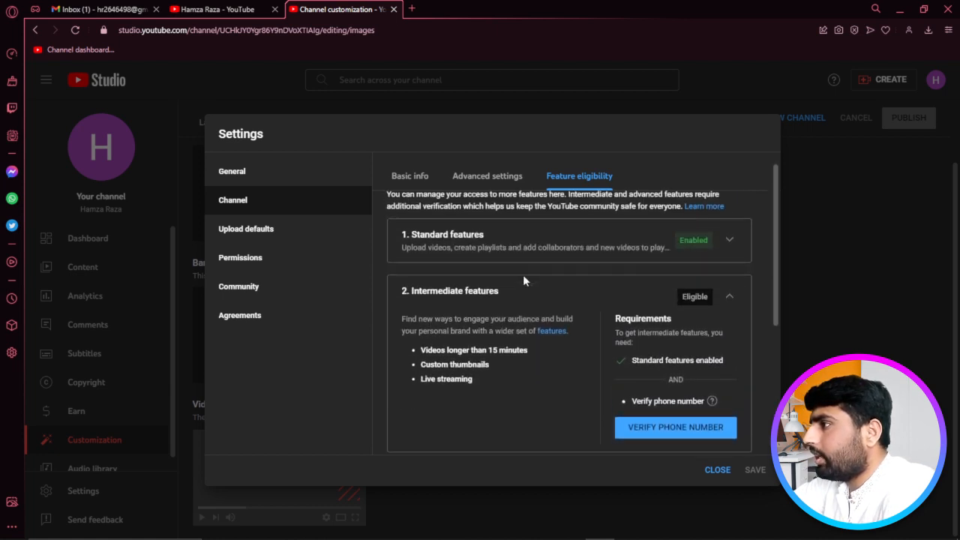
scroll(537, 287, down, 5)
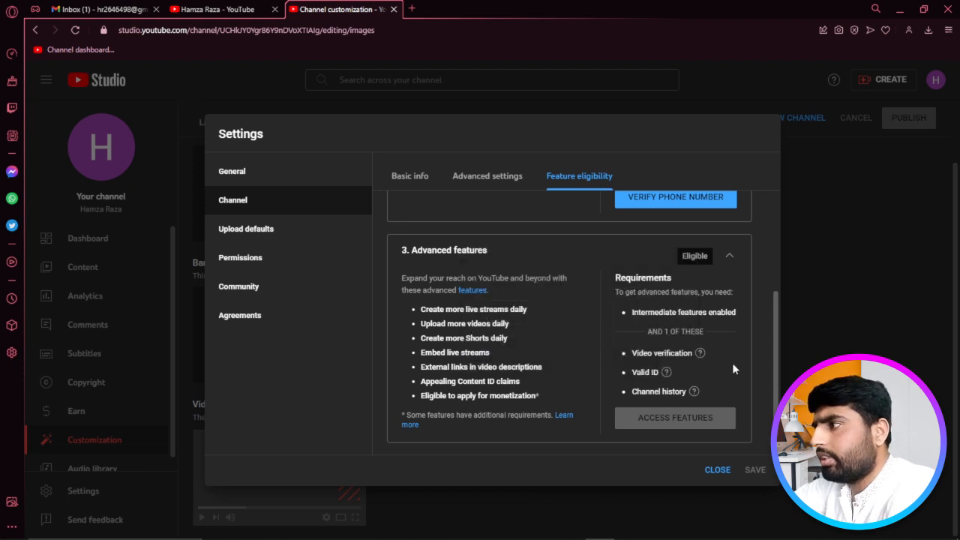
mouse_move(694, 391)
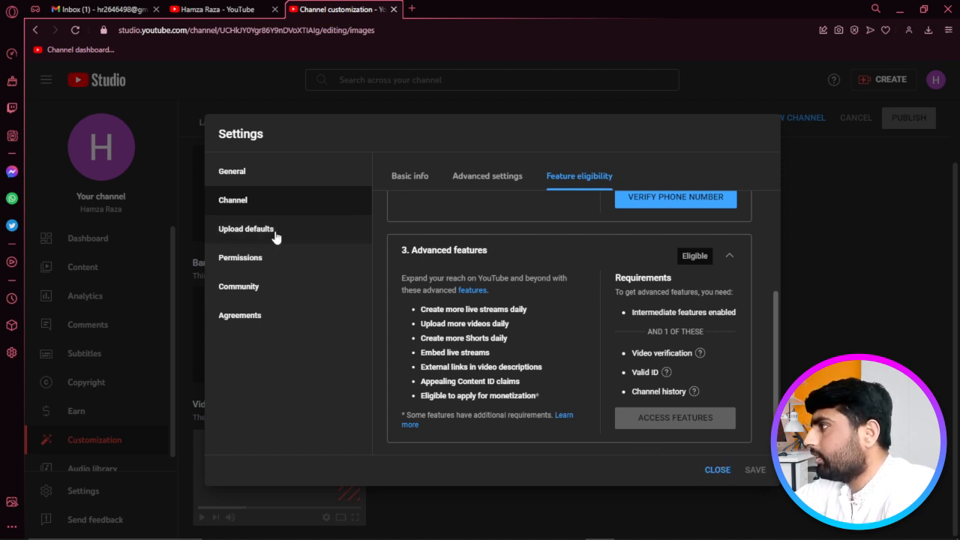
click(715, 470)
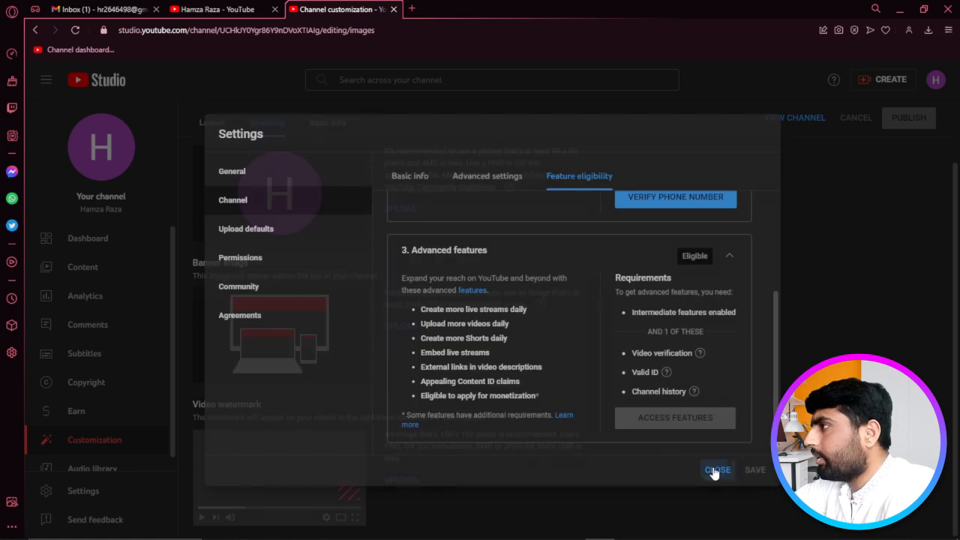
- Open the channel Dashboard showing 0 subscribers and no uploaded videos
click(130, 240)
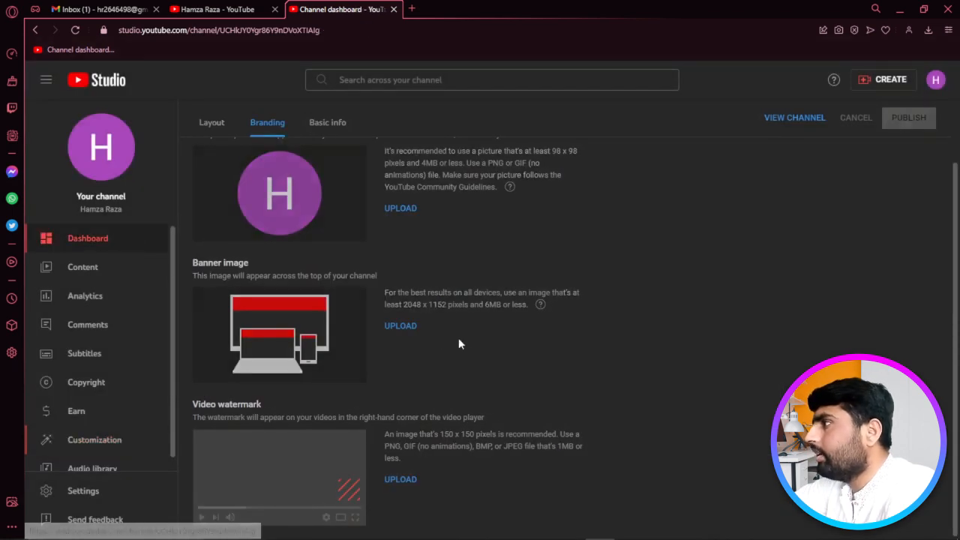